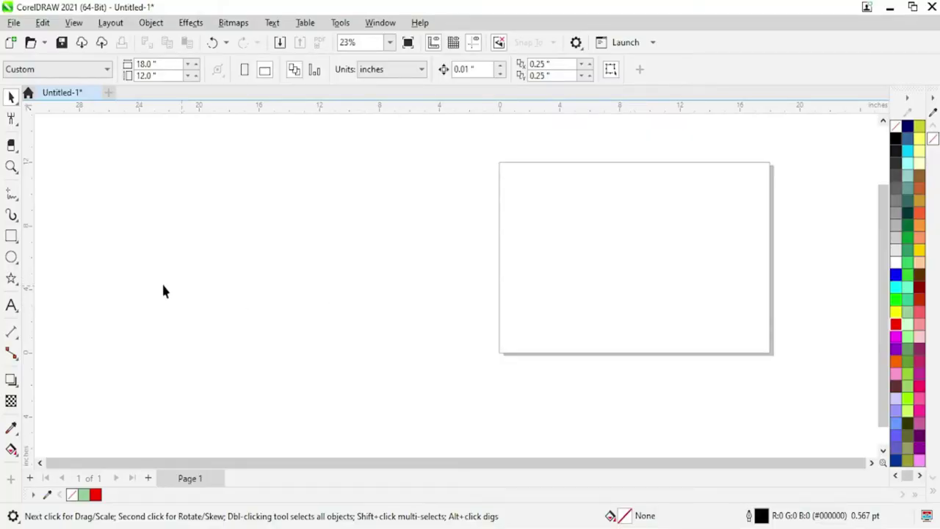
# Draw a square on the page and fill it with yellow
pyautogui.click(13, 169)
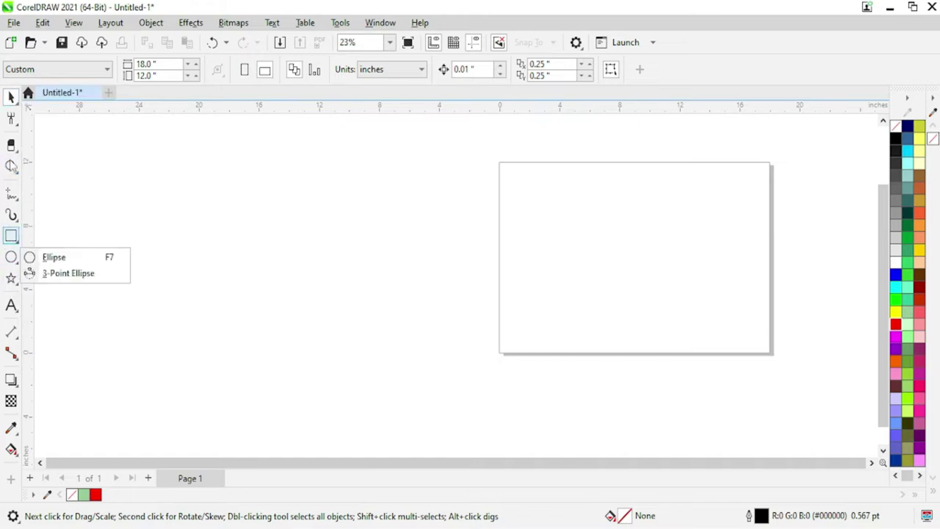
pyautogui.click(8, 385)
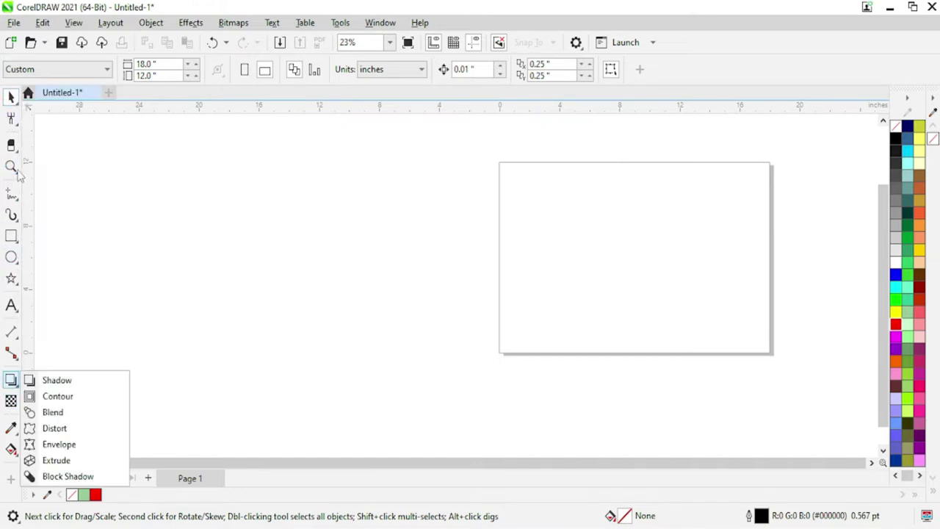
pyautogui.moveTo(11, 167)
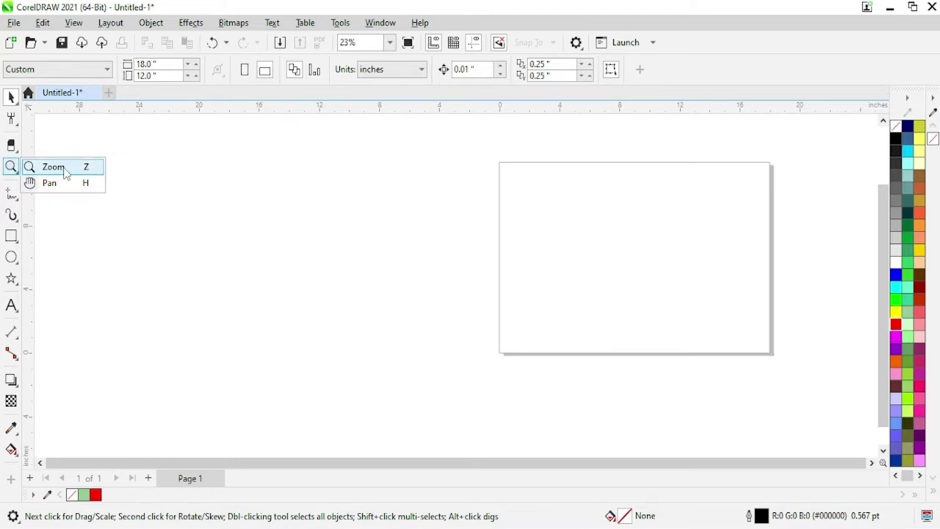
pyautogui.click(11, 235)
pyautogui.moveTo(556, 210); pyautogui.dragTo(635, 285)
pyautogui.click(896, 311)
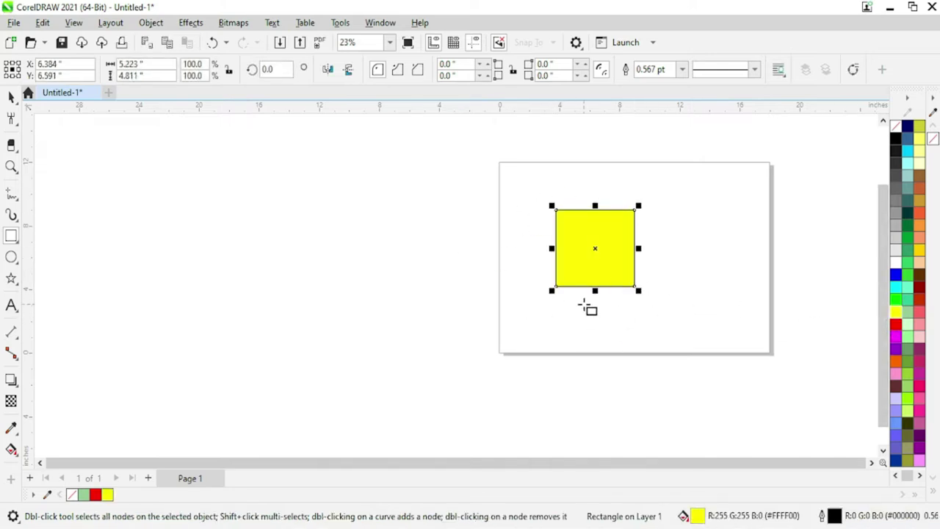
# Zoom in on the yellow square and pan the view around it
pyautogui.click(11, 168)
pyautogui.click(68, 169)
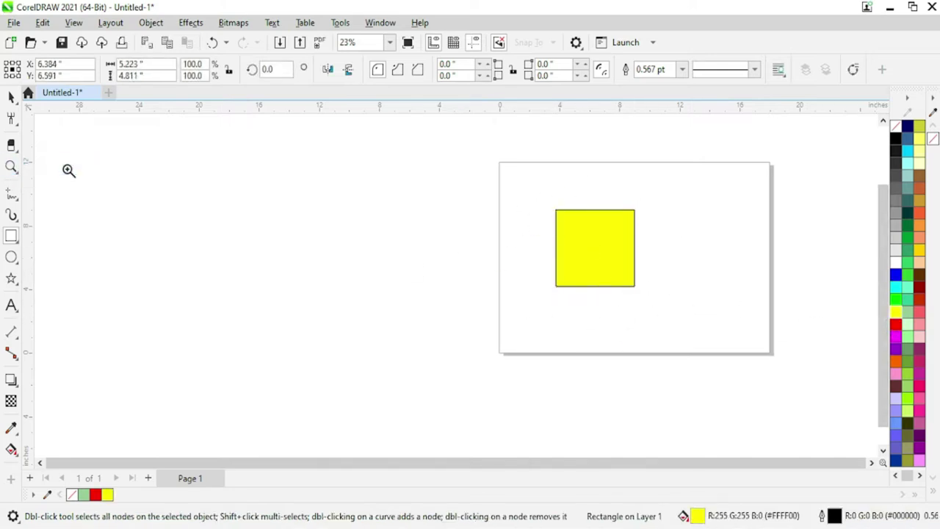
pyautogui.moveTo(507, 191); pyautogui.dragTo(670, 312)
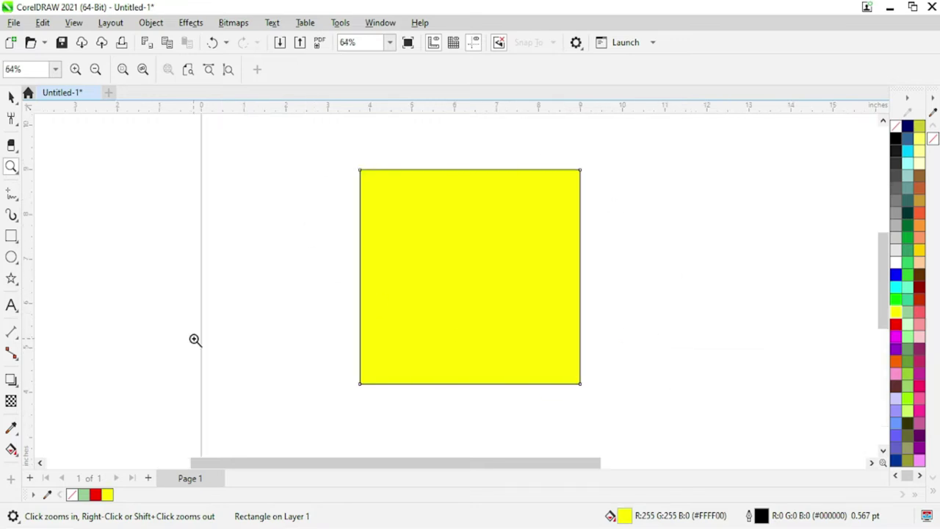
pyautogui.click(12, 167)
pyautogui.click(57, 190)
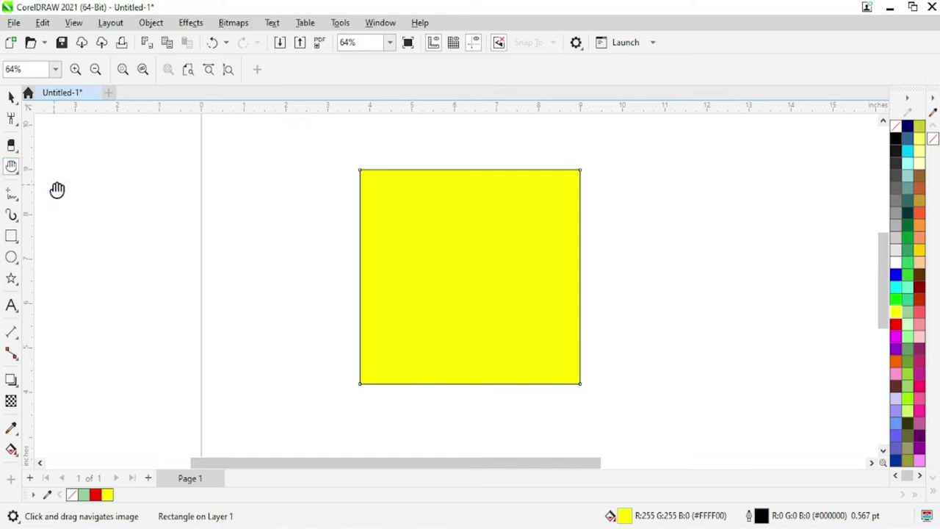
pyautogui.moveTo(449, 269)
pyautogui.mouseDown()
pyautogui.moveTo(161, 286)
pyautogui.moveTo(615, 267)
pyautogui.moveTo(451, 235)
pyautogui.moveTo(302, 252)
pyautogui.moveTo(666, 308)
pyautogui.moveTo(221, 210)
pyautogui.moveTo(430, 298)
pyautogui.moveTo(527, 260)
pyautogui.moveTo(176, 271)
pyautogui.moveTo(613, 291)
pyautogui.moveTo(417, 293)
pyautogui.mouseUp()
pyautogui.scroll(-1, 302, 252)
pyautogui.scroll(-1, 304, 253)
# Return to the Pick tool and pan the view slightly to the right
pyautogui.press('space')
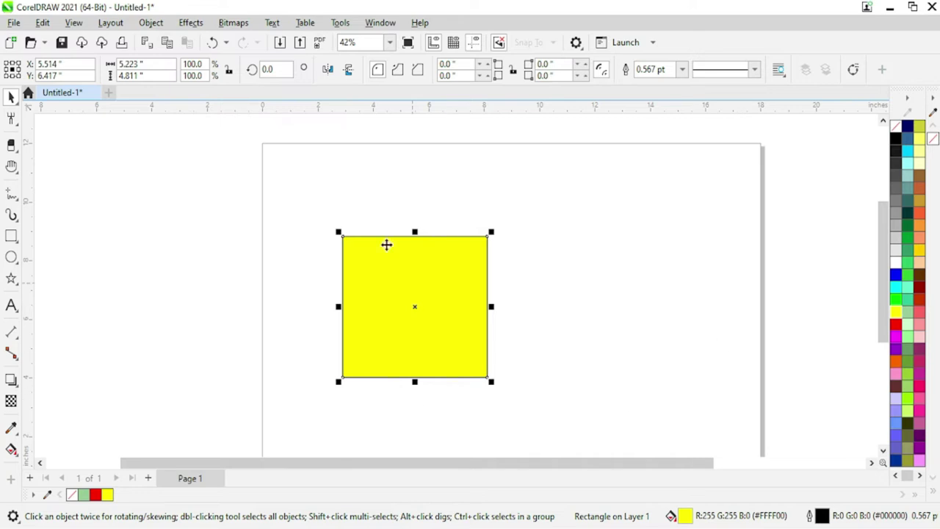
pyautogui.click(11, 166)
pyautogui.click(69, 187)
pyautogui.moveTo(393, 305)
pyautogui.mouseDown()
pyautogui.moveTo(607, 294)
pyautogui.moveTo(245, 330)
pyautogui.moveTo(312, 311)
pyautogui.moveTo(321, 276)
pyautogui.mouseUp()
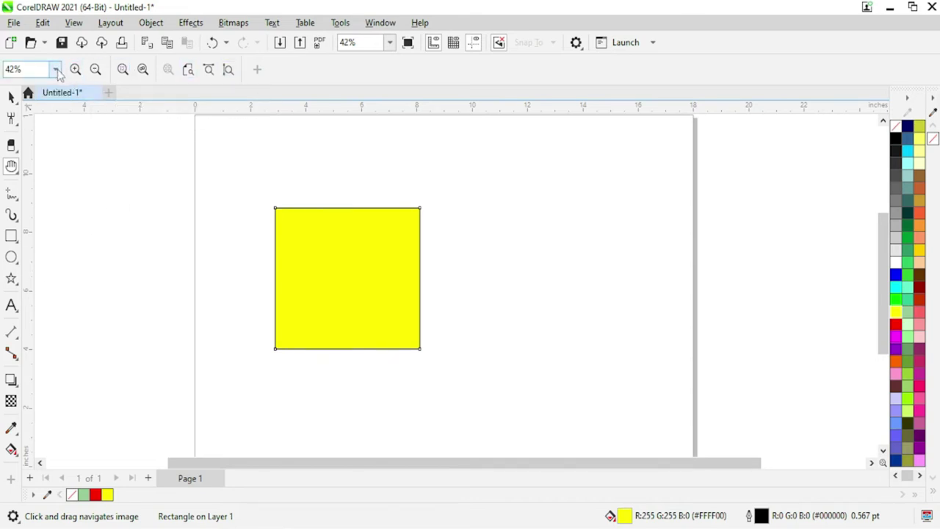
pyautogui.click(55, 69)
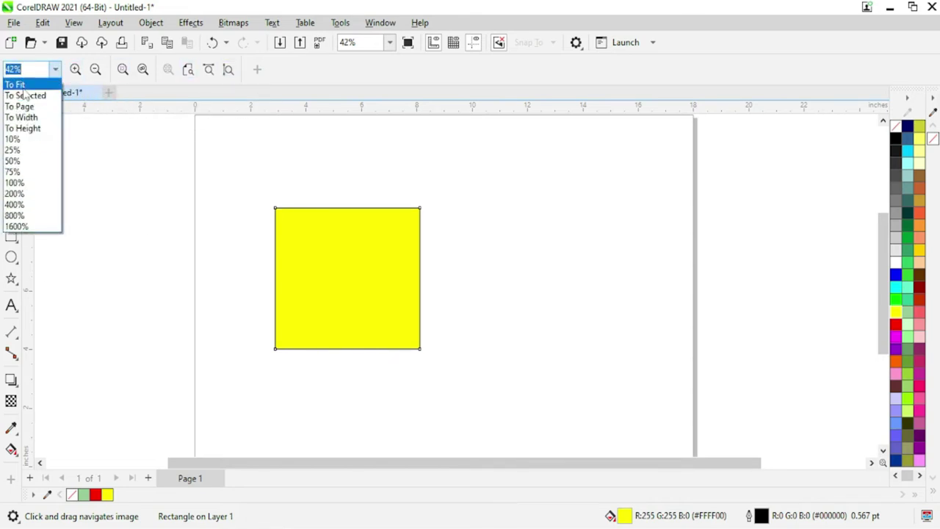
pyautogui.click(25, 96)
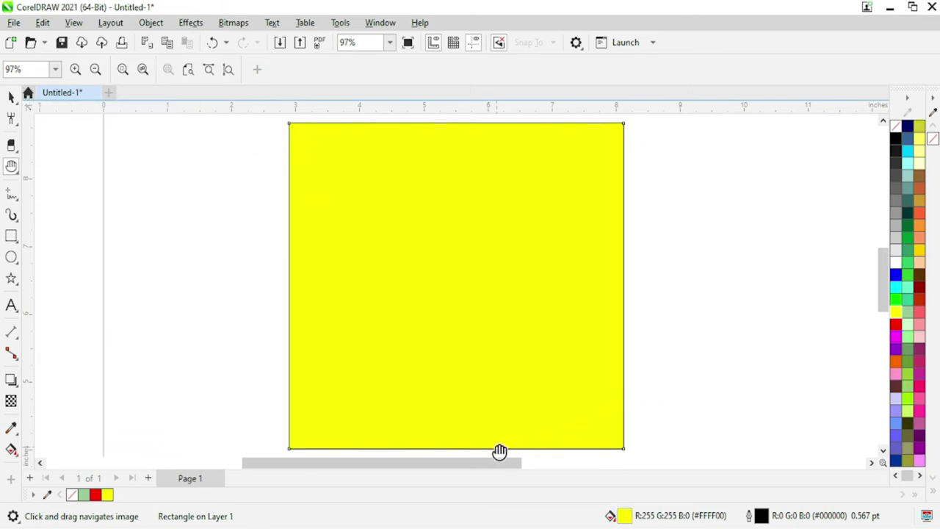
pyautogui.click(55, 69)
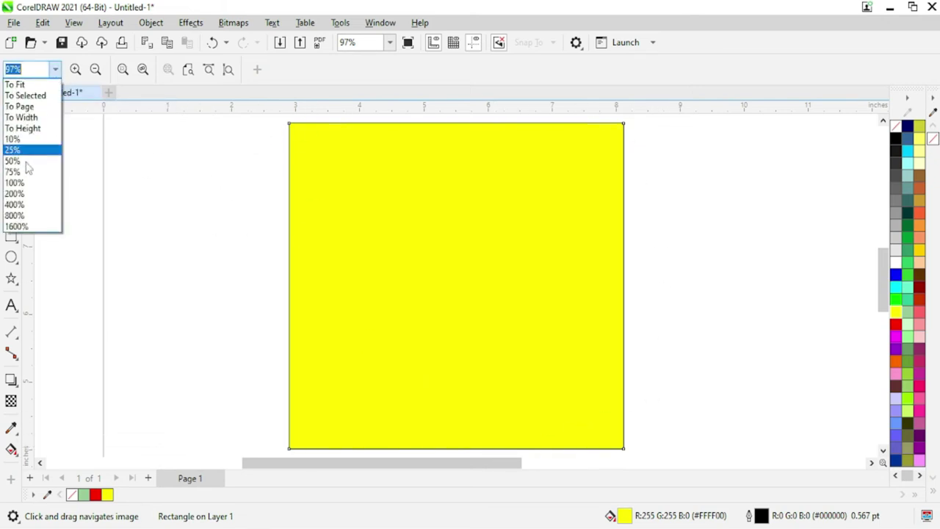
pyautogui.click(25, 95)
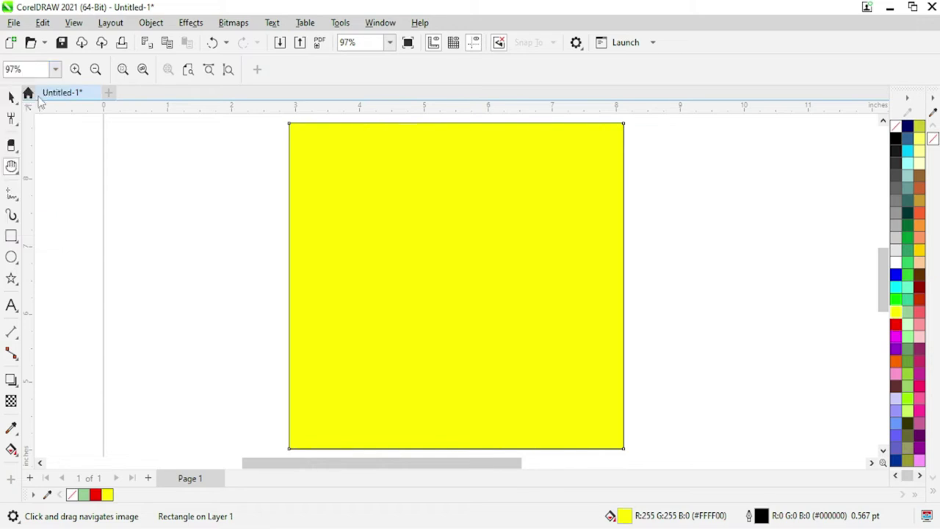
pyautogui.moveTo(340, 217)
pyautogui.mouseDown()
pyautogui.moveTo(407, 245)
pyautogui.moveTo(521, 258)
pyautogui.moveTo(317, 272)
pyautogui.moveTo(585, 219)
pyautogui.moveTo(299, 313)
pyautogui.moveTo(416, 254)
pyautogui.mouseUp()
pyautogui.click(55, 70)
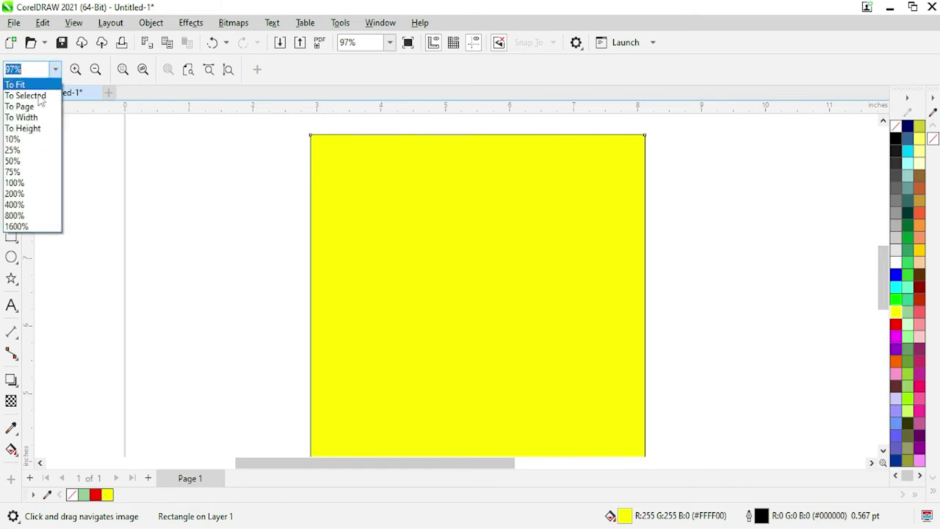
pyautogui.click(22, 105)
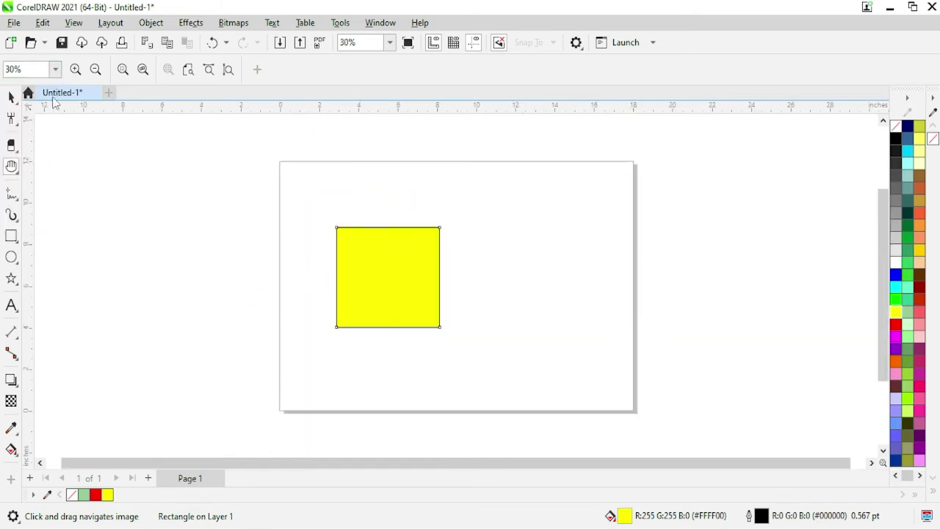
pyautogui.click(55, 70)
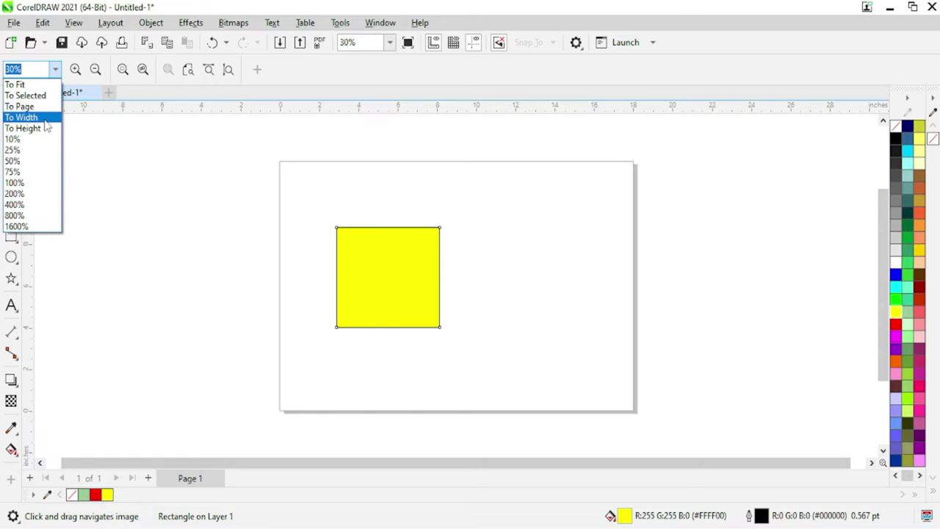
pyautogui.click(39, 129)
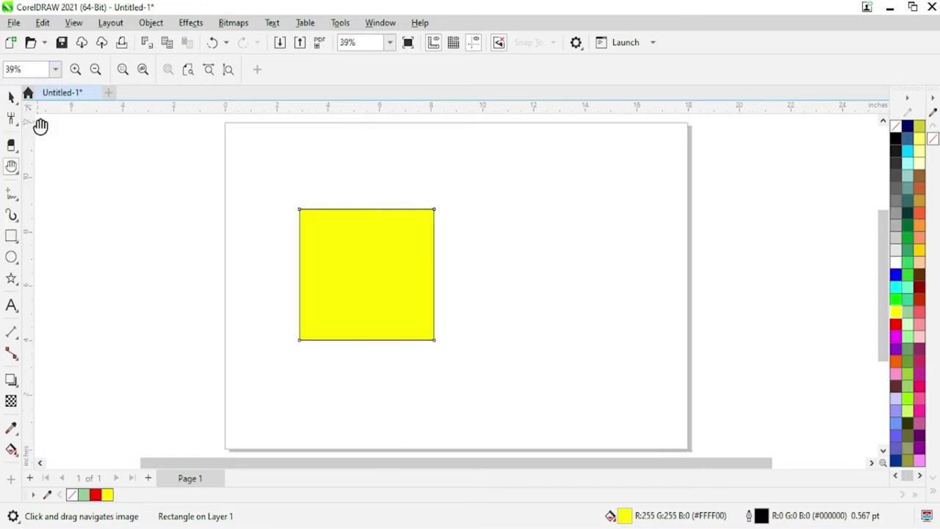
pyautogui.click(55, 69)
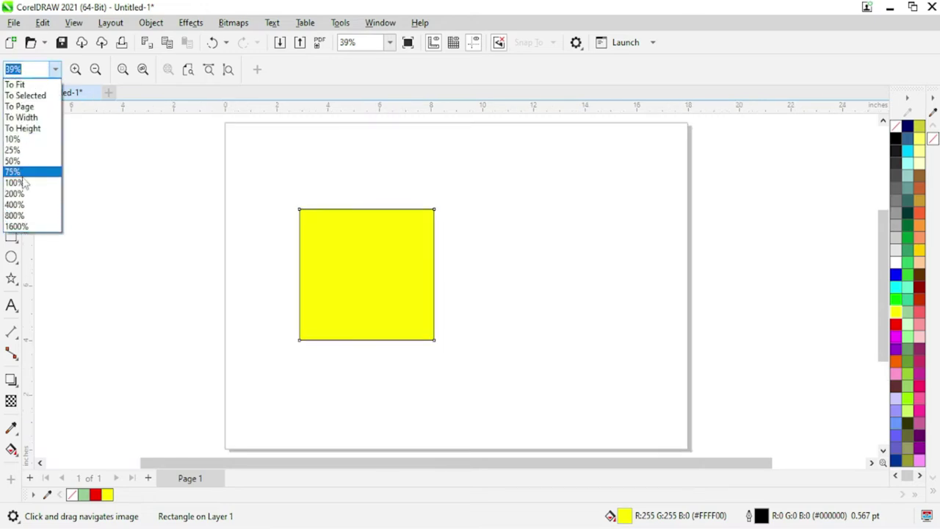
pyautogui.click(26, 172)
pyautogui.click(55, 69)
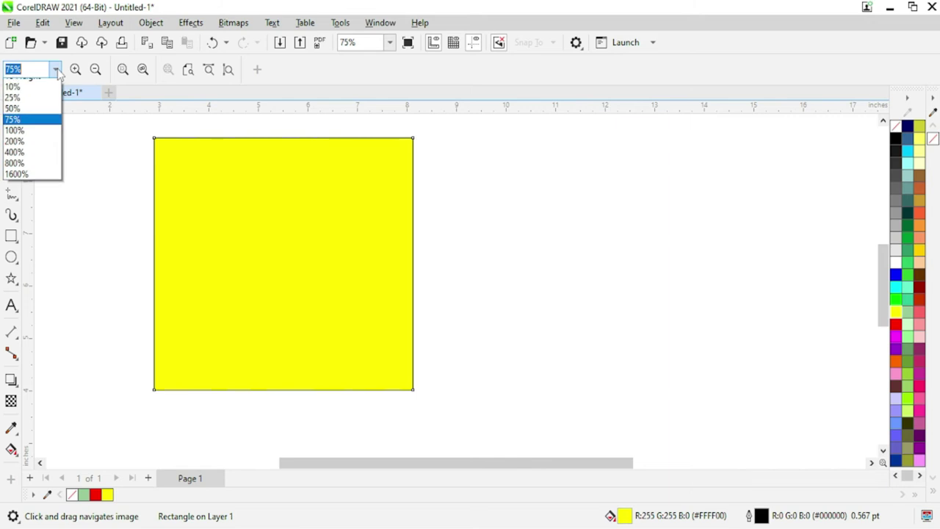
pyautogui.click(40, 95)
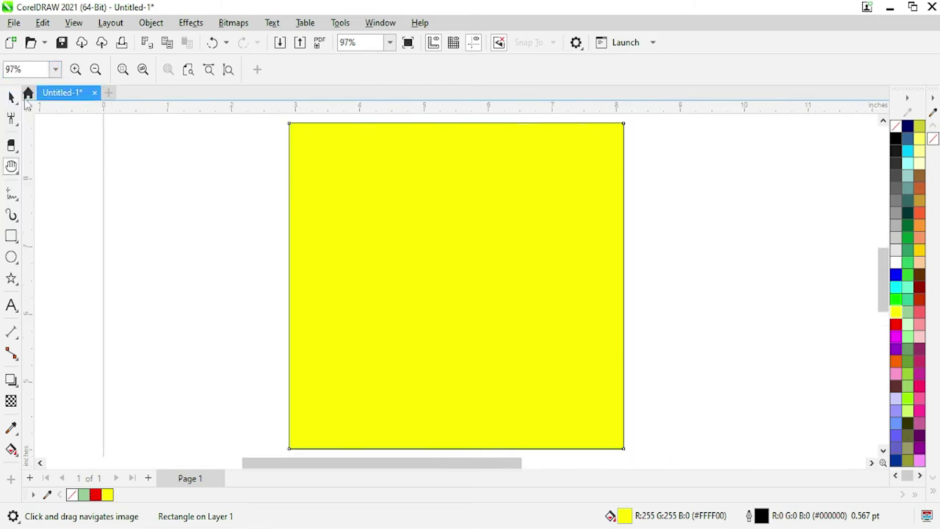
pyautogui.scroll(-2, 110, 143)
pyautogui.scroll(-1, 174, 191)
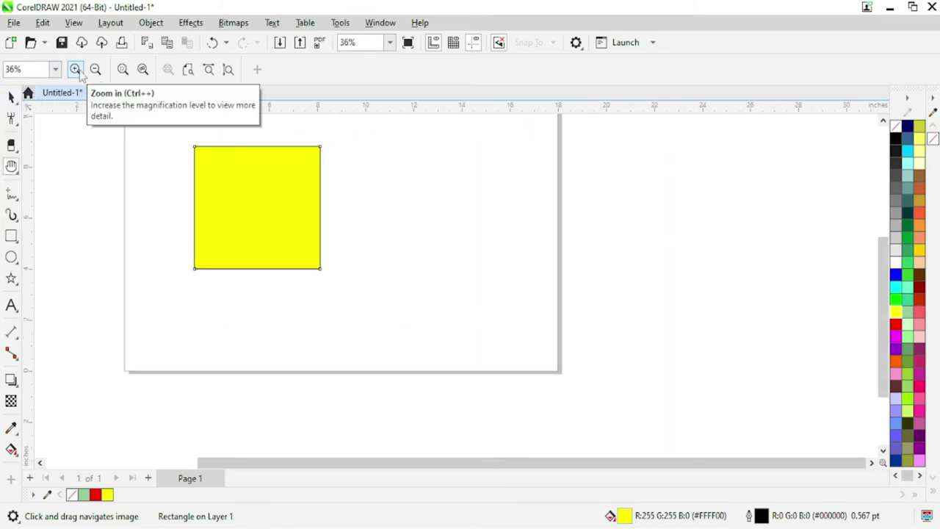
pyautogui.click(76, 69)
pyautogui.click(76, 70)
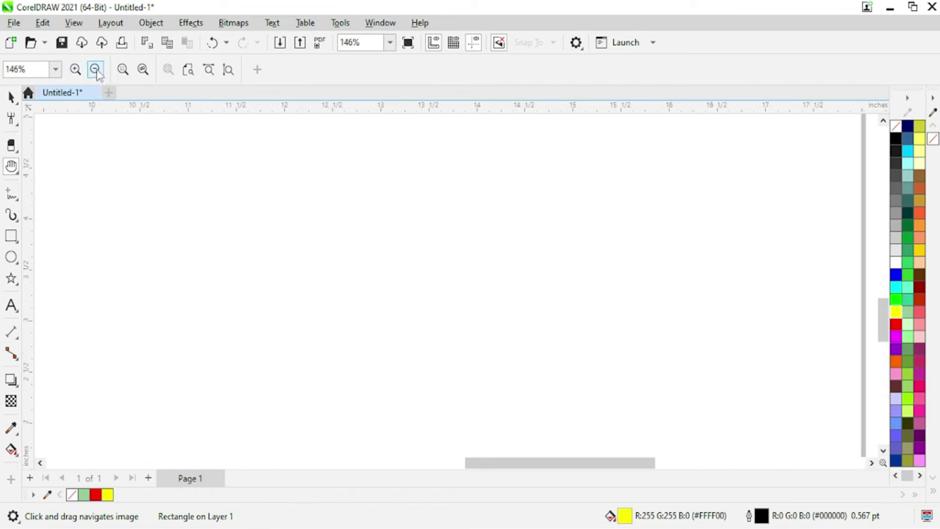
pyautogui.click(96, 70)
pyautogui.click(96, 70)
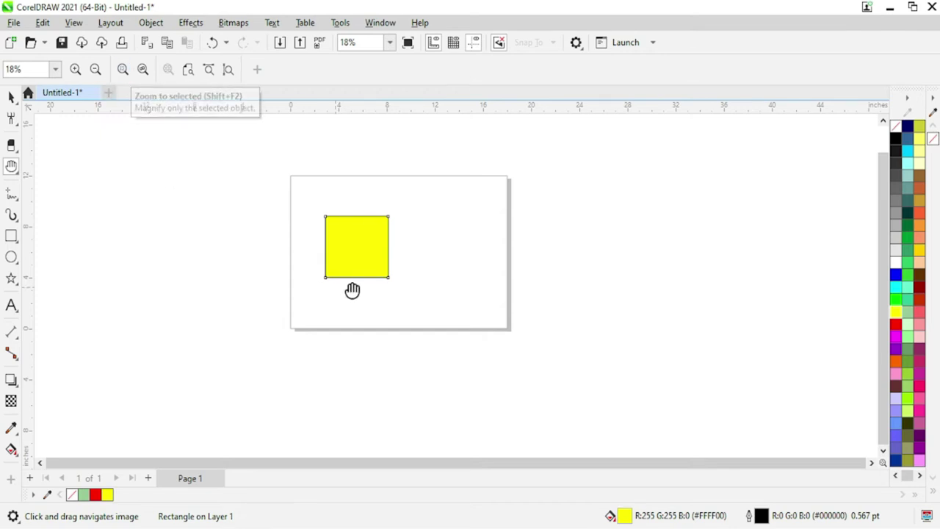
pyautogui.click(124, 70)
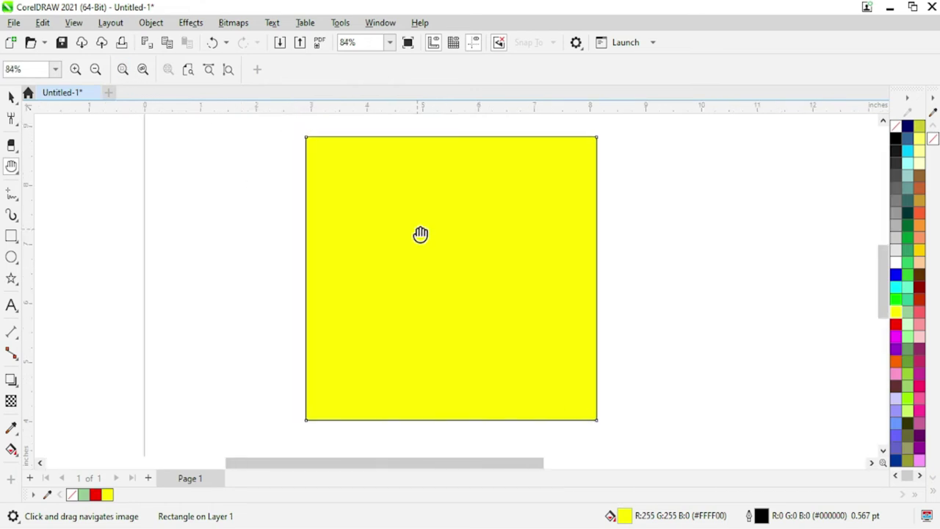
pyautogui.scroll(-3, 421, 233)
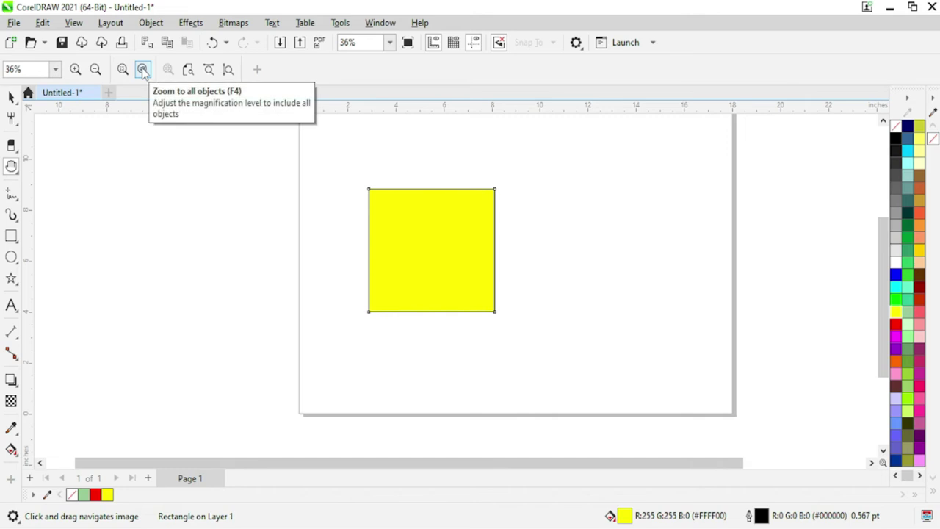
# Draw unfilled rectangles, one left of the page and one at its bottom edge
pyautogui.click(11, 235)
pyautogui.moveTo(186, 206); pyautogui.dragTo(238, 259)
pyautogui.moveTo(288, 331); pyautogui.dragTo(428, 422)
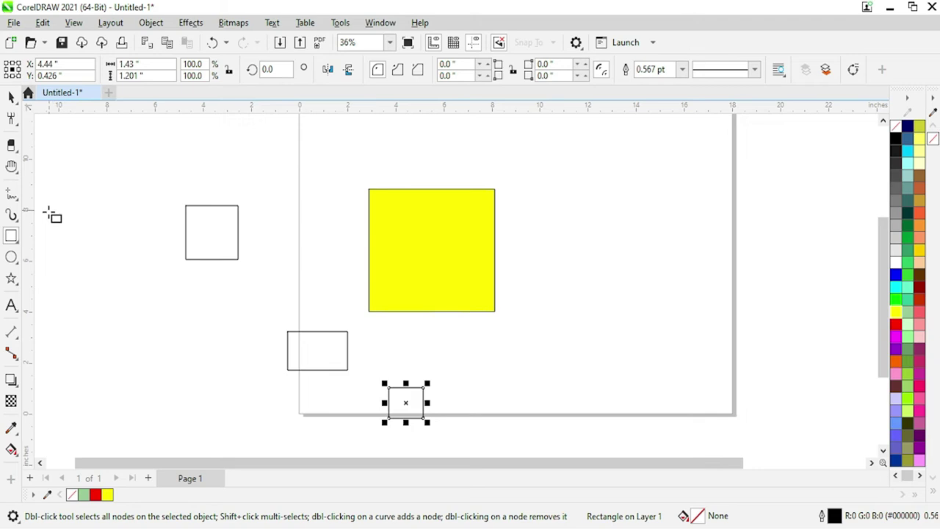
# Zoom the view in on the drawing with the Zoom tool
pyautogui.click(13, 168)
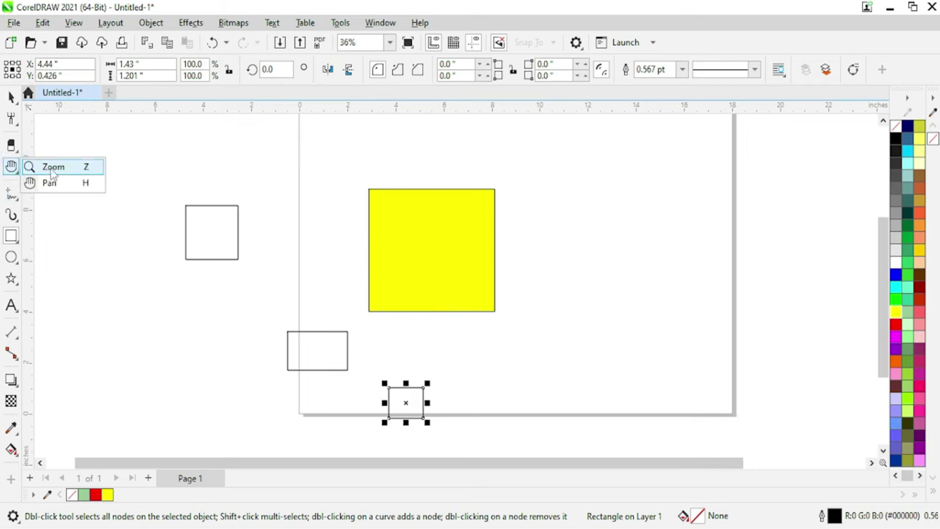
pyautogui.click(55, 164)
pyautogui.scroll(-1, 167, 117)
pyautogui.click(144, 72)
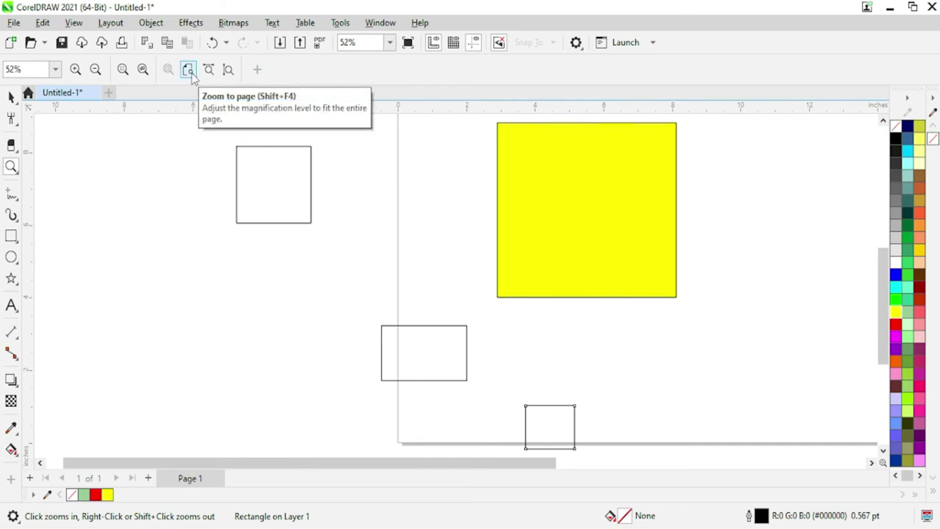
pyautogui.click(189, 70)
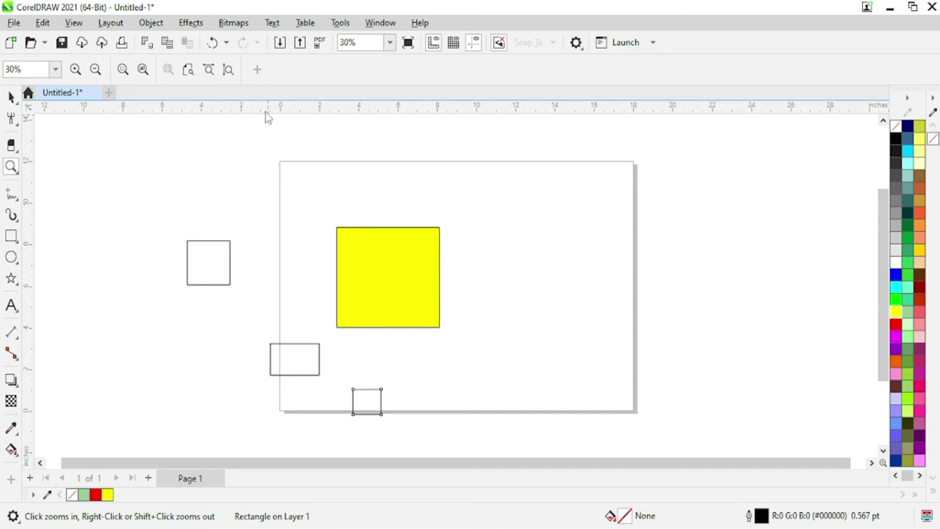
pyautogui.click(210, 70)
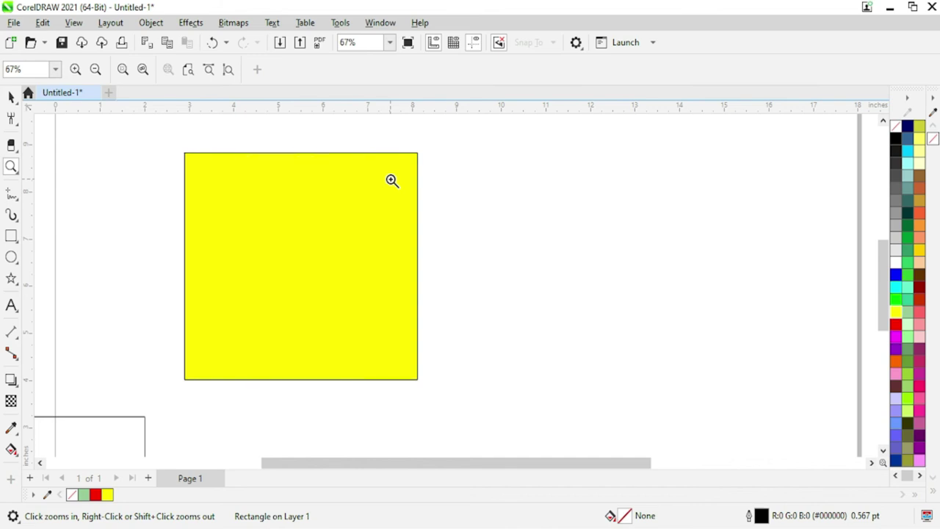
pyautogui.click(228, 70)
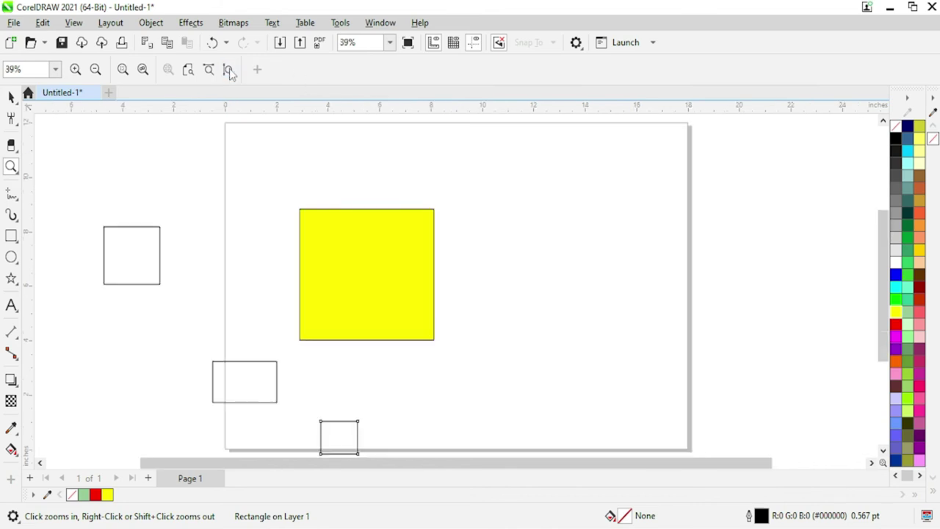